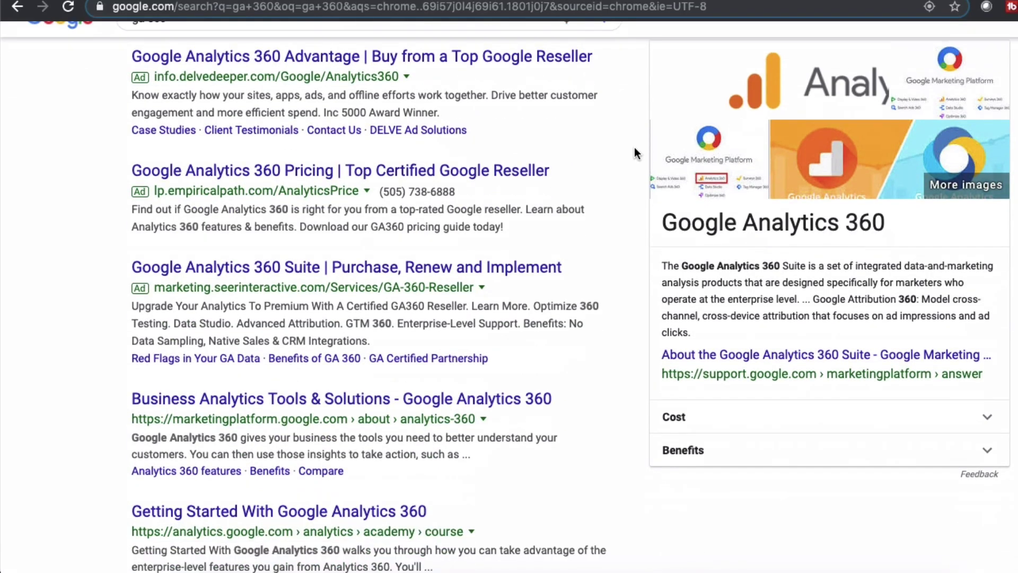
{"action": "scroll", "coordinate": [636, 154], "scroll_direction": "down", "scroll_amount": 9}
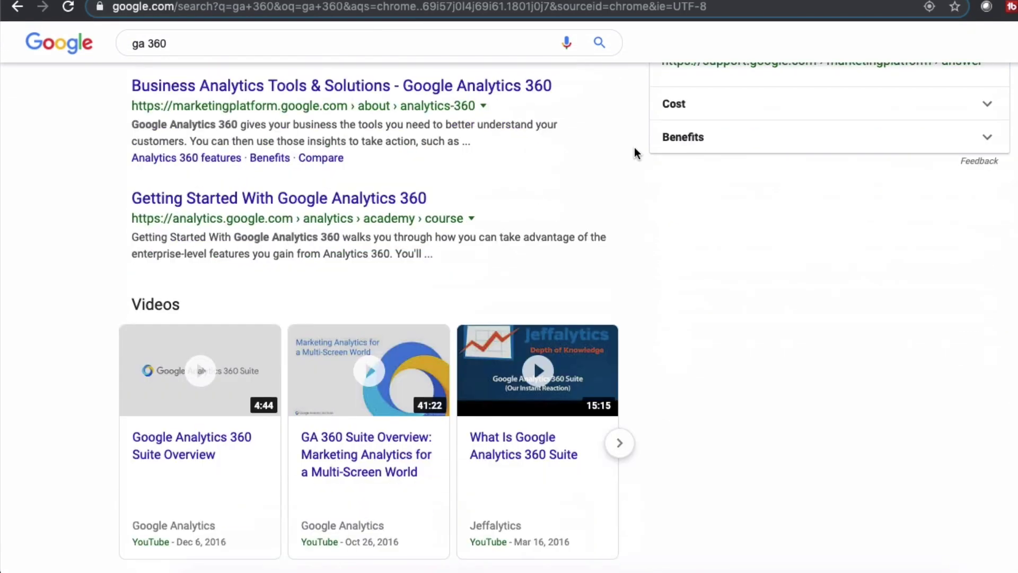
{"action": "scroll", "coordinate": [636, 153], "scroll_direction": "down", "scroll_amount": 8}
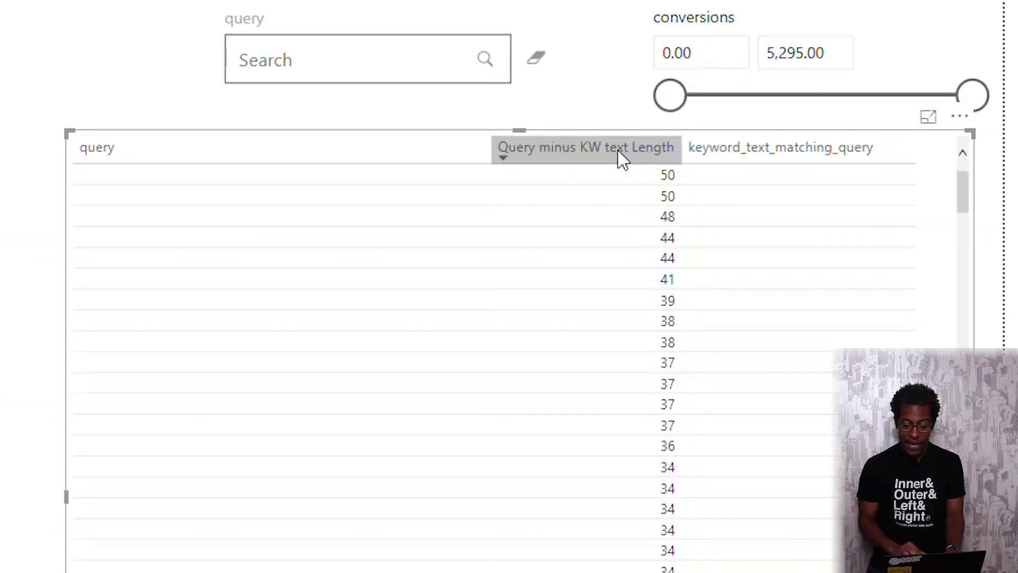
Sort the table ascending by the Query minus KW text Length column
{"action": "left_click", "coordinate": [622, 158]}
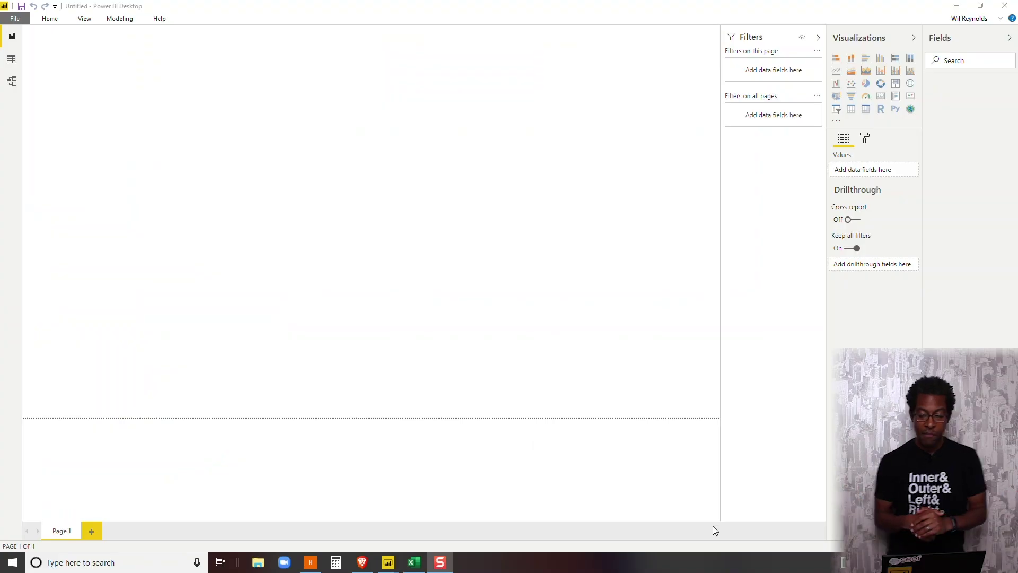
Collapse the Visualizations, Fields and Filters panes to widen the canvas
{"action": "left_click", "coordinate": [884, 44]}
{"action": "left_click", "coordinate": [959, 46]}
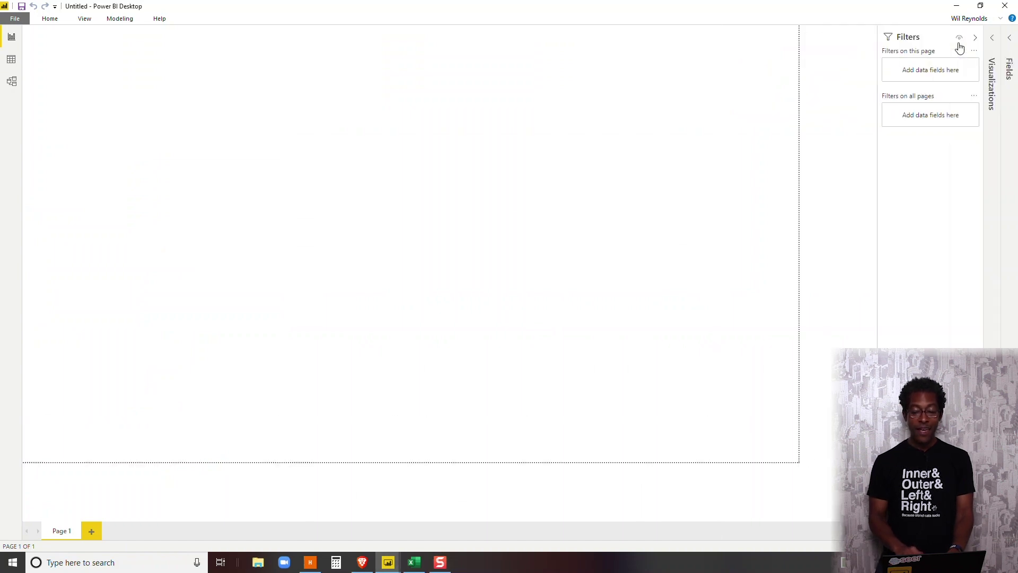
{"action": "left_click", "coordinate": [920, 39]}
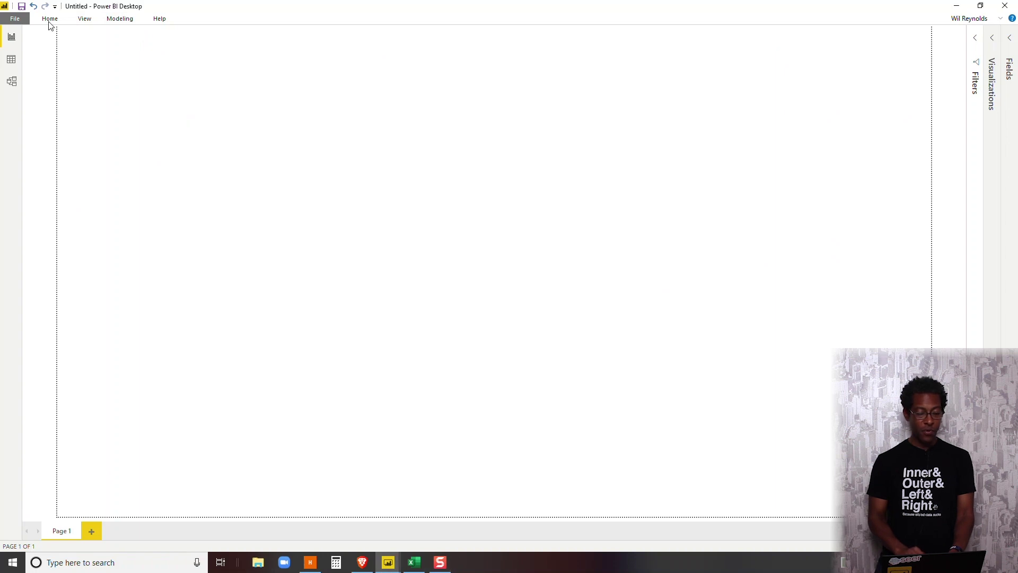
Import abbreviation file.csv through Get Data > Text/CSV into Power Query Editor
{"action": "left_click", "coordinate": [49, 19]}
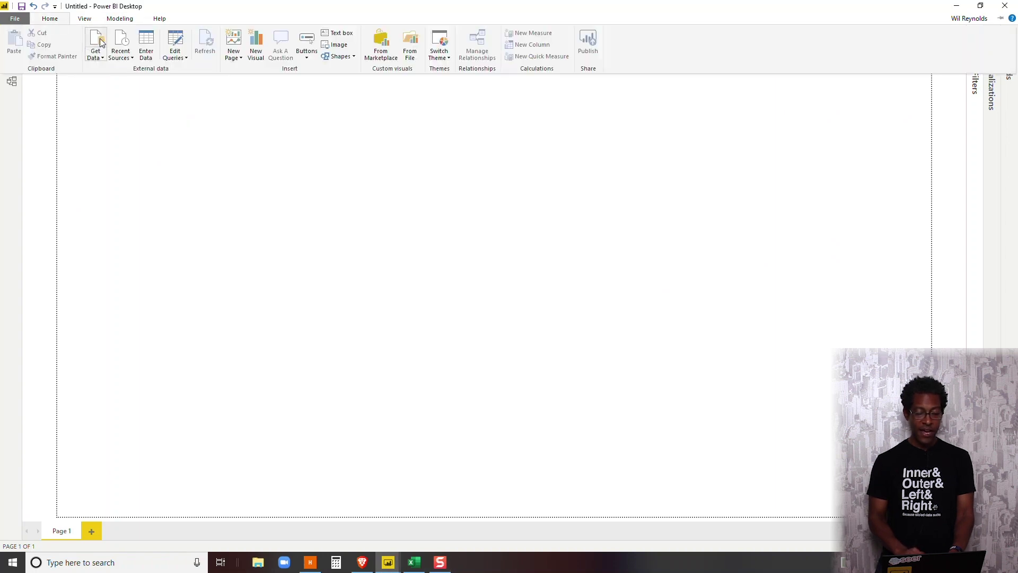
{"action": "left_click", "coordinate": [97, 56]}
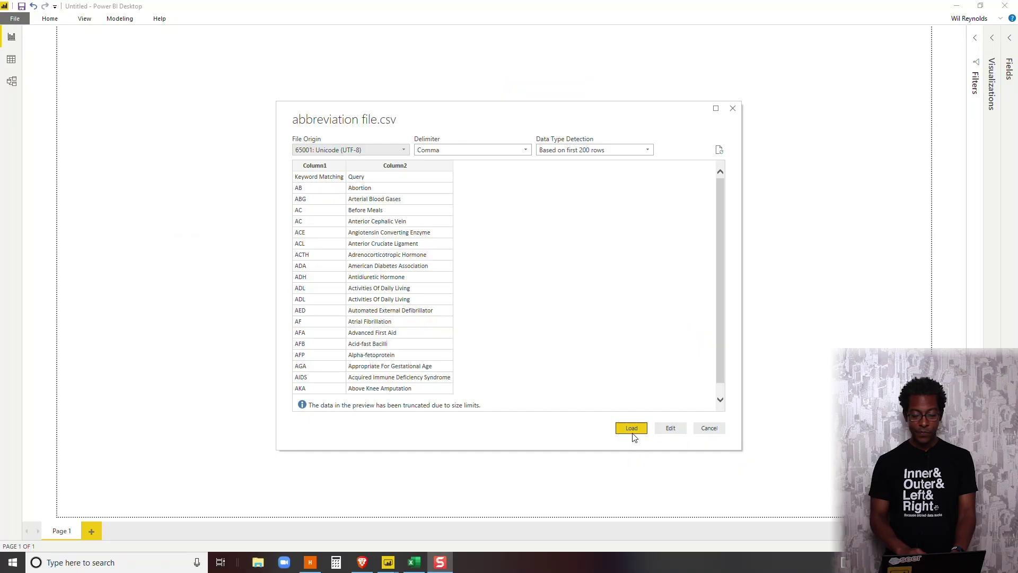
{"action": "left_click", "coordinate": [670, 429]}
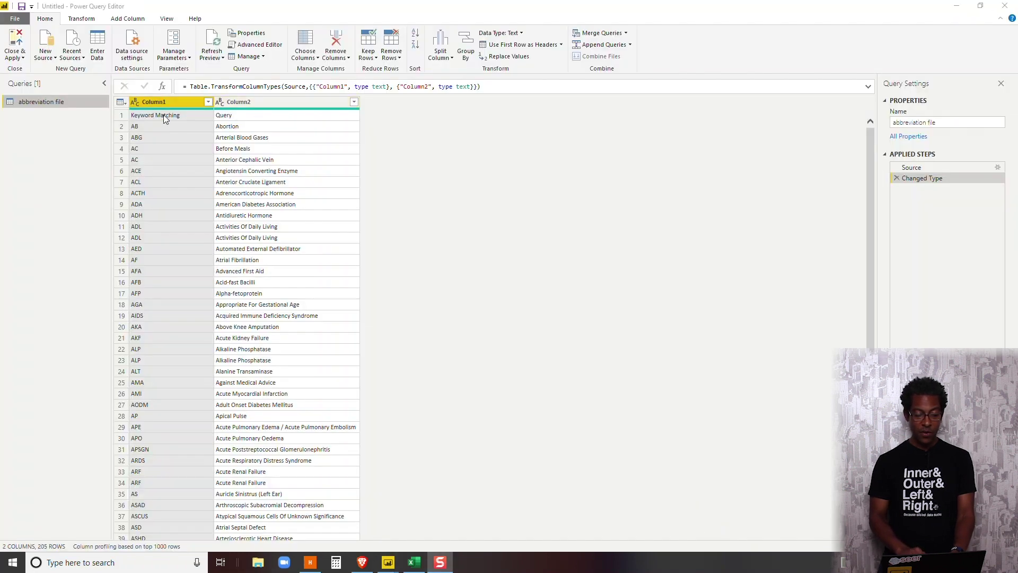
Promote the first row to headers, naming the columns Keyword Matching and Query
{"action": "left_click", "coordinate": [531, 45]}
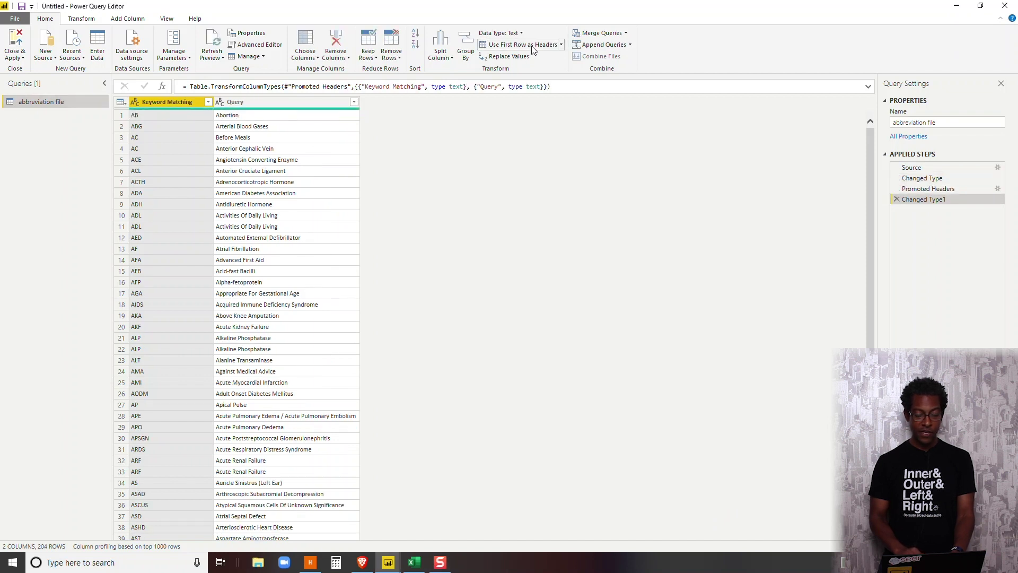
{"action": "left_click", "coordinate": [721, 541]}
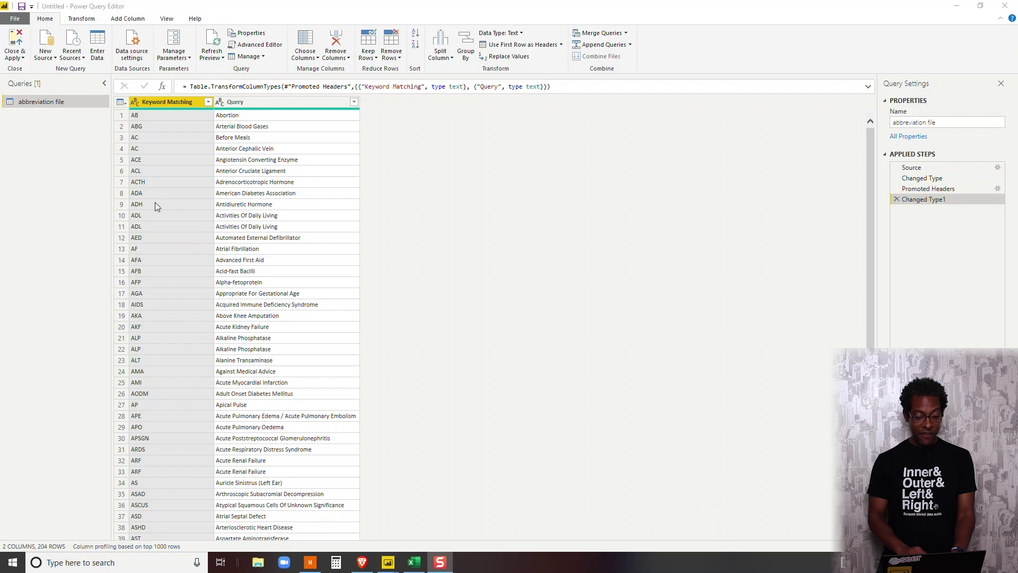
{"action": "left_click", "coordinate": [137, 20]}
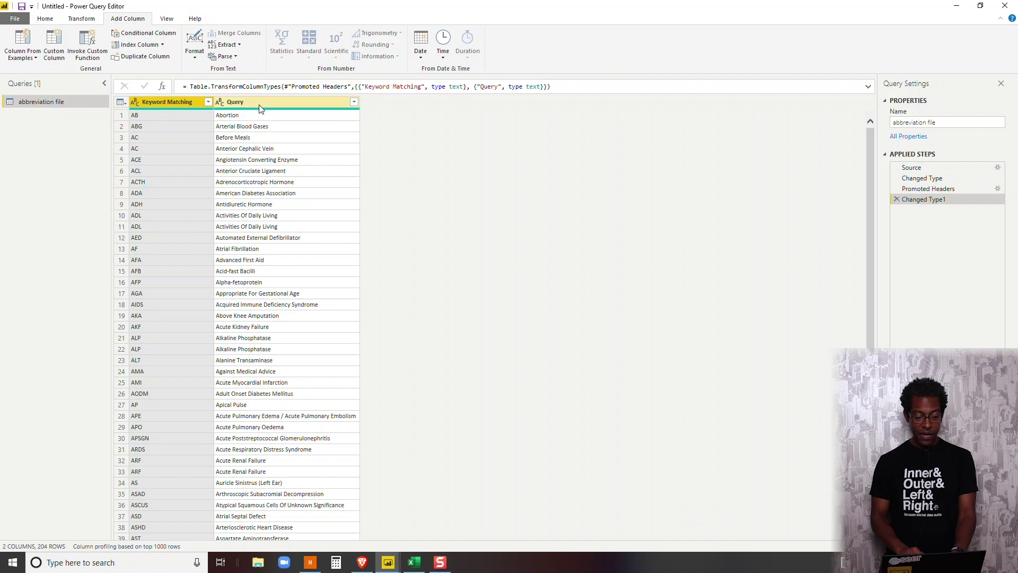
{"action": "right_click", "coordinate": [184, 103]}
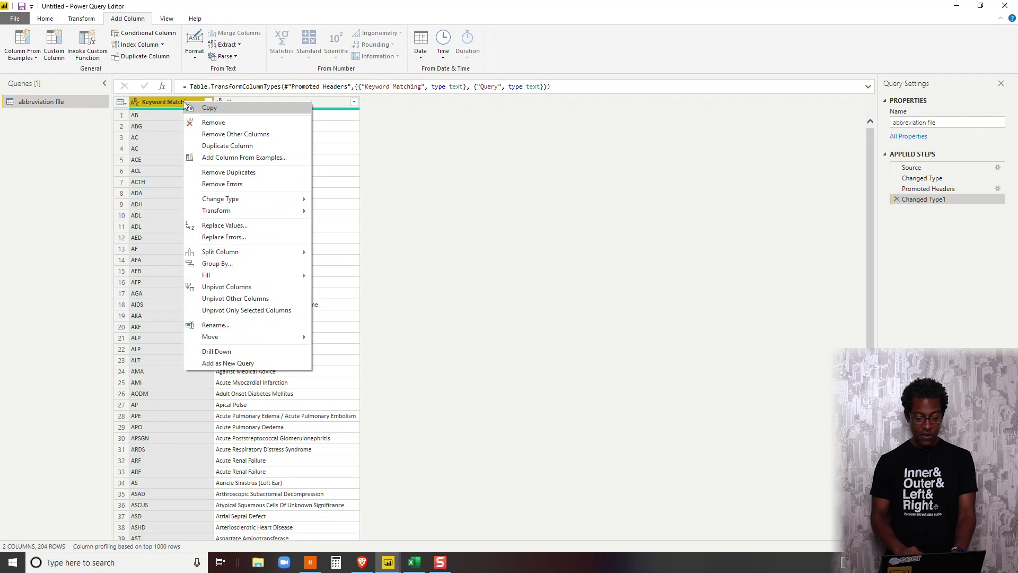
Add a column from examples giving Length of Keyword Matching, using example 2
{"action": "left_click", "coordinate": [253, 157]}
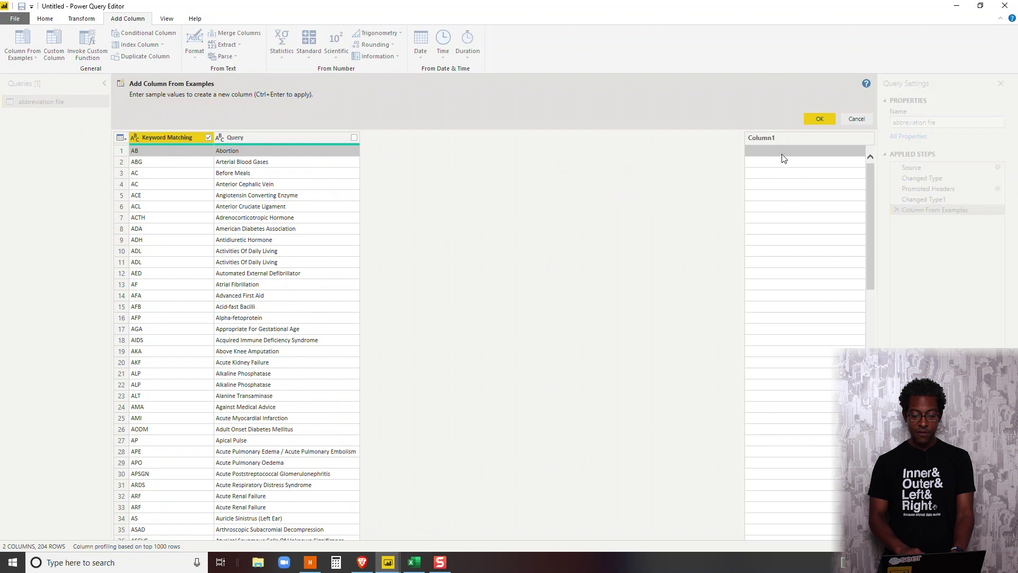
{"action": "type", "text": "2"}
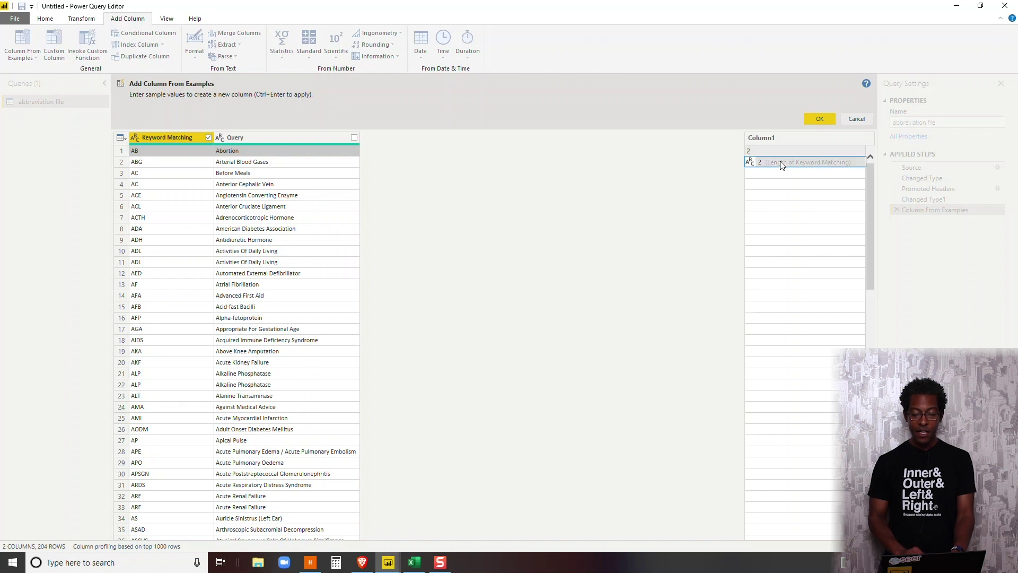
{"action": "left_click", "coordinate": [782, 162]}
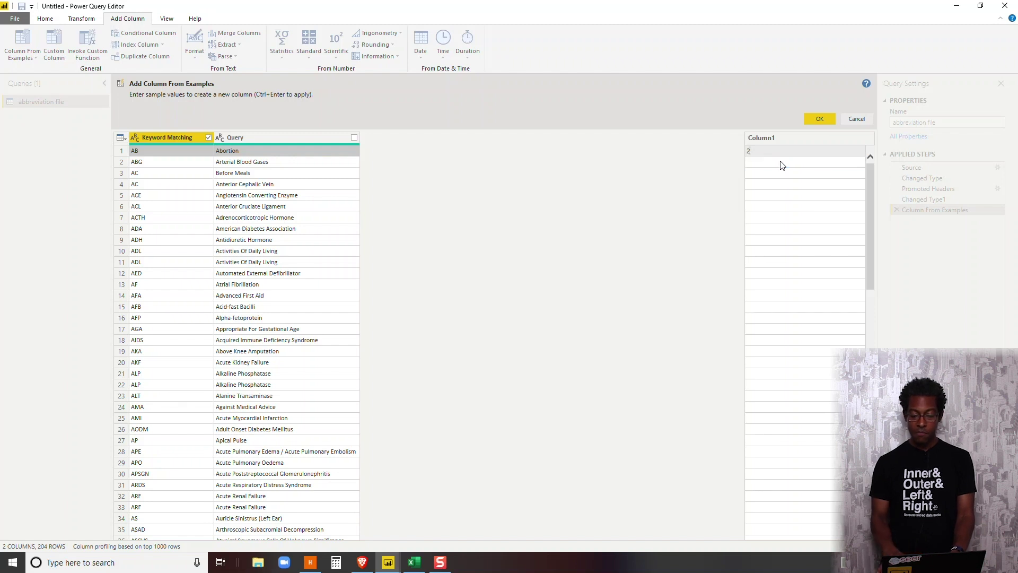
{"action": "left_click", "coordinate": [780, 161]}
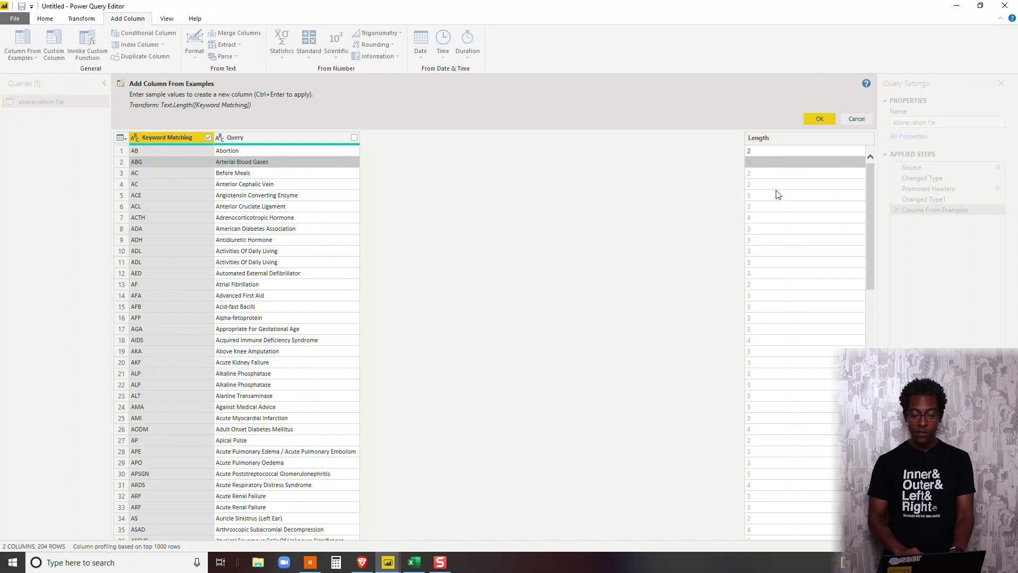
{"action": "left_click", "coordinate": [819, 119]}
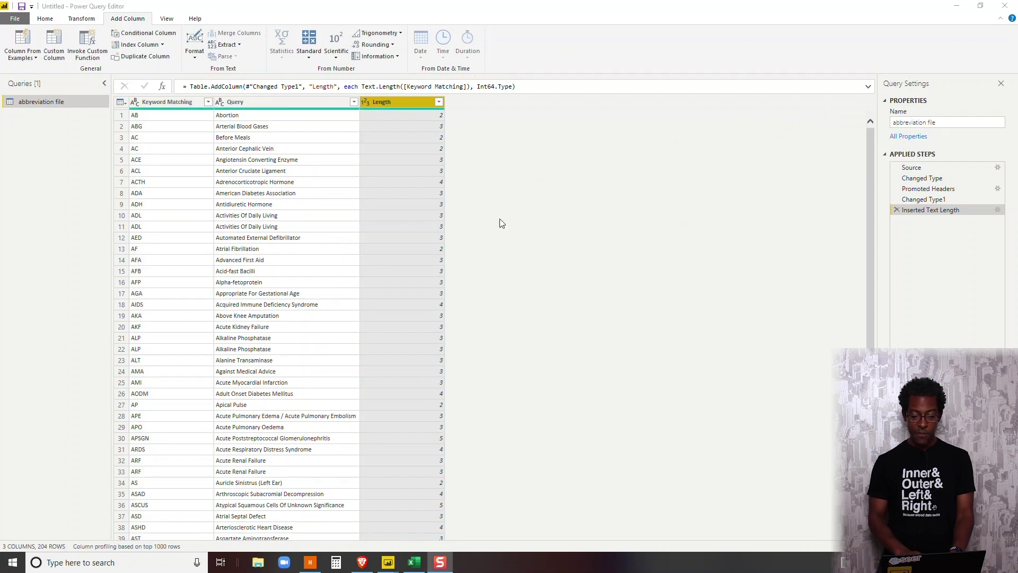
Rename the new Length column to Keyword Length
{"action": "right_click", "coordinate": [396, 103]}
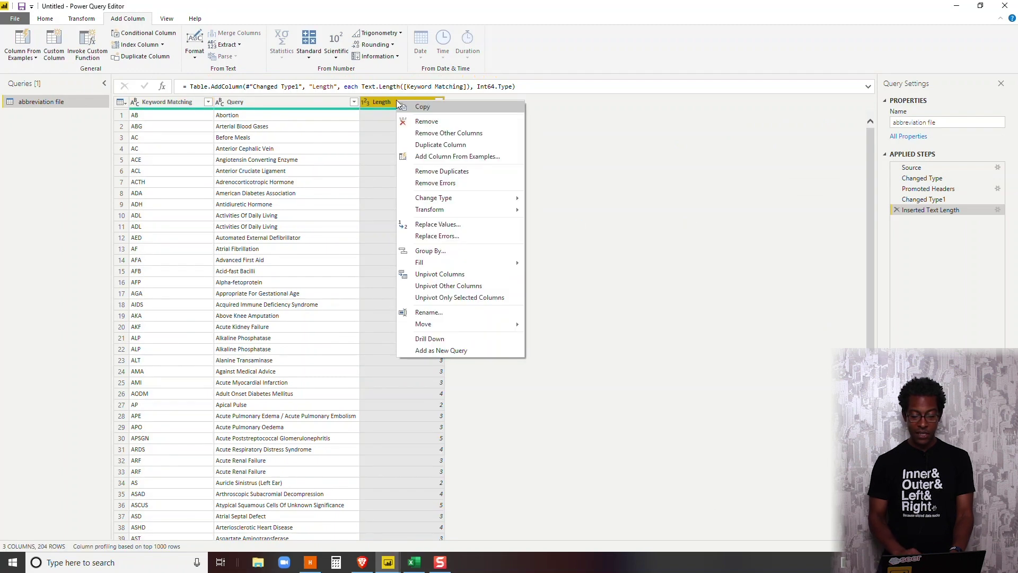
{"action": "left_click", "coordinate": [443, 311]}
{"action": "type", "text": "Keyword"}
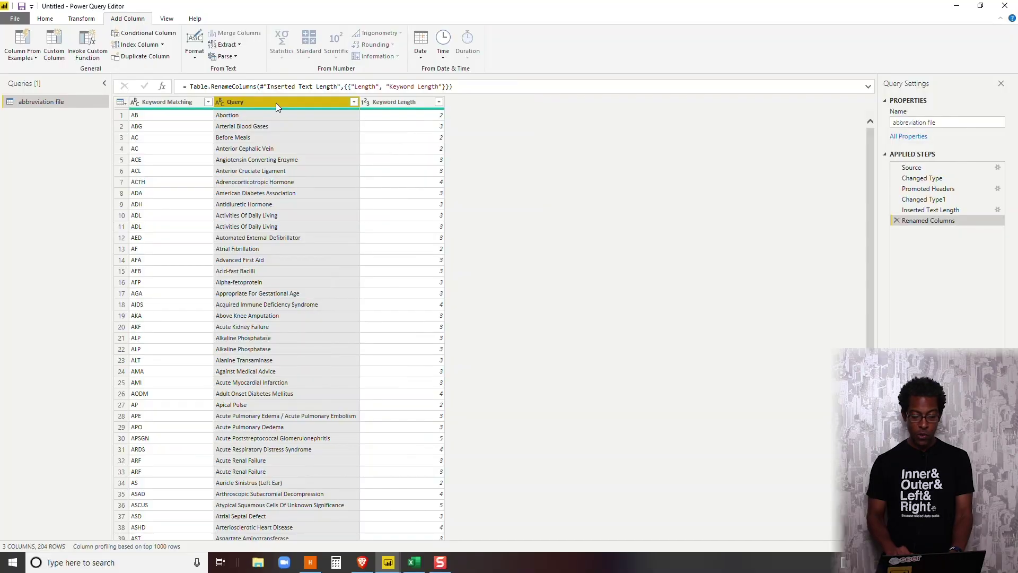
{"action": "right_click", "coordinate": [275, 107]}
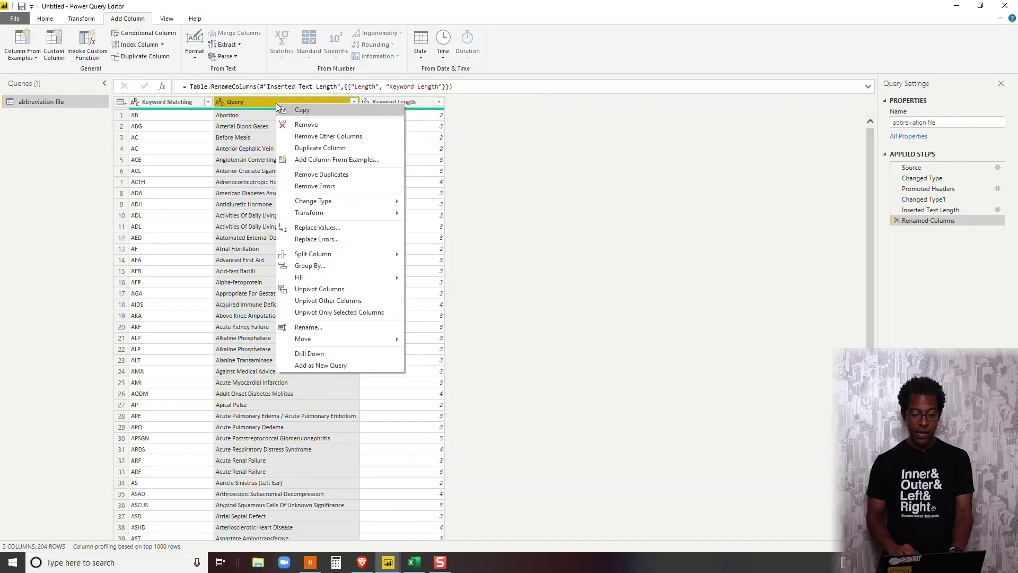
Add a Length column of each Query's character count from the example value 8
{"action": "left_click", "coordinate": [312, 159]}
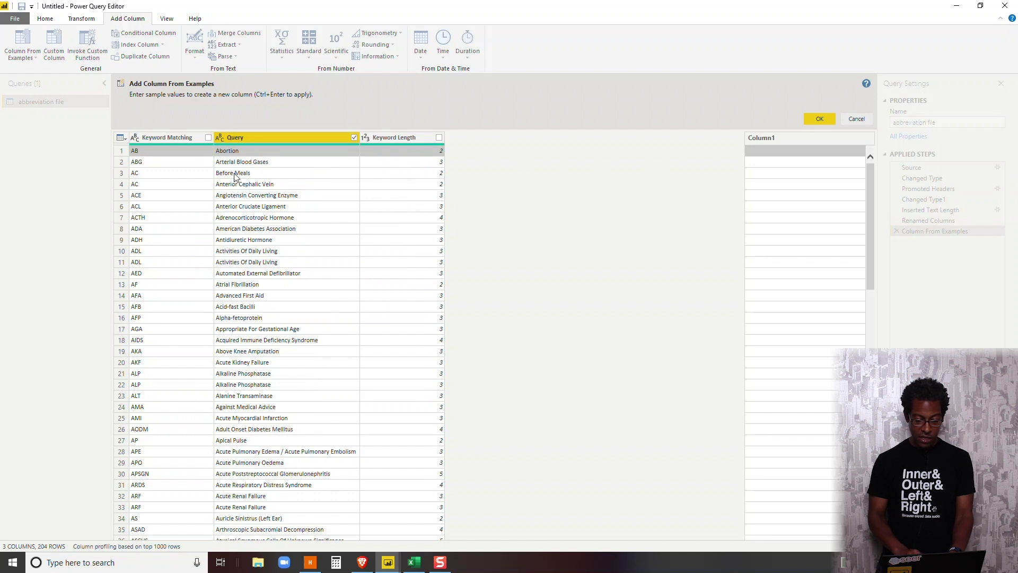
{"action": "left_click", "coordinate": [780, 153]}
{"action": "type", "text": "8"}
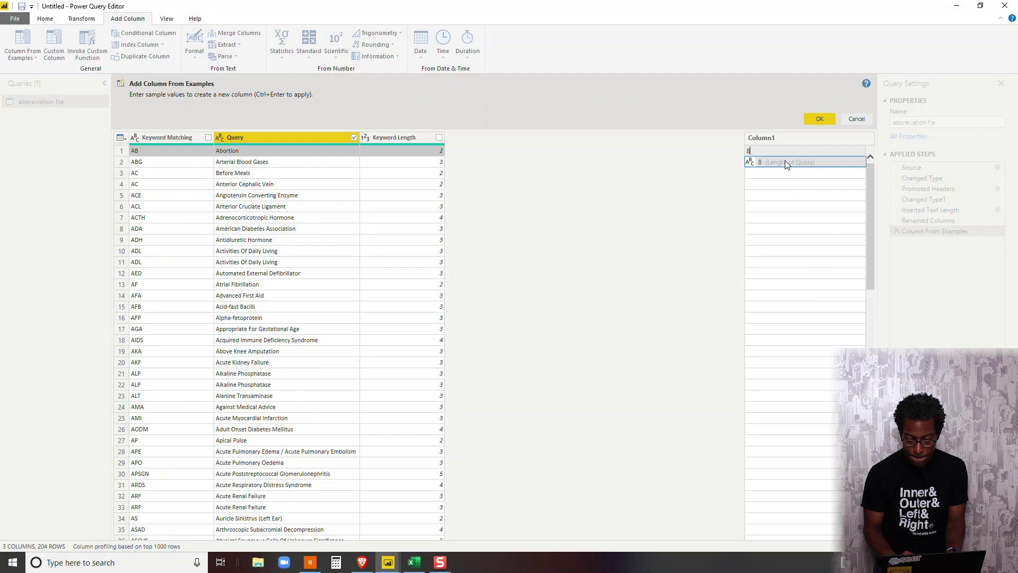
{"action": "left_click", "coordinate": [787, 162]}
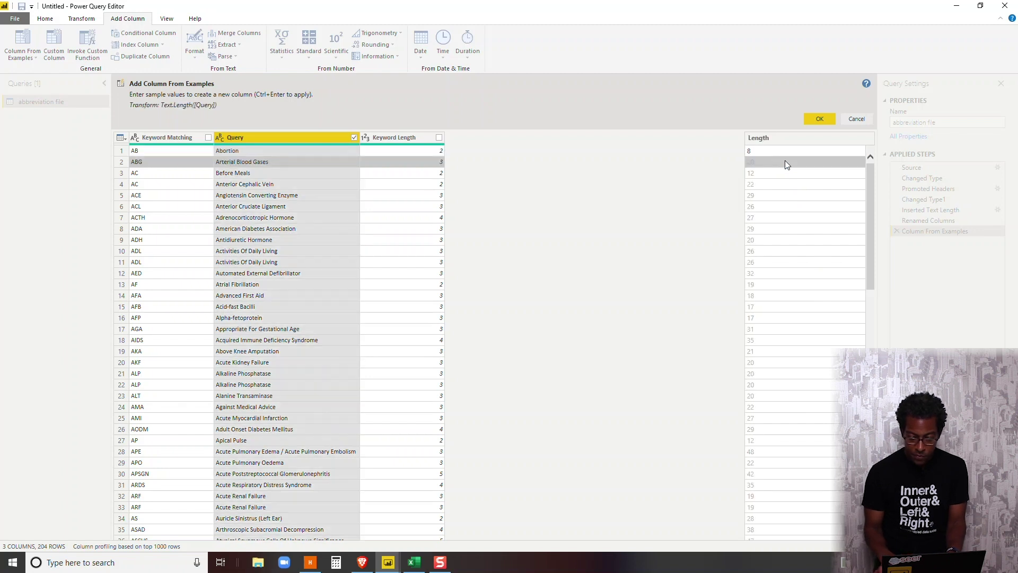
{"action": "left_click", "coordinate": [813, 117]}
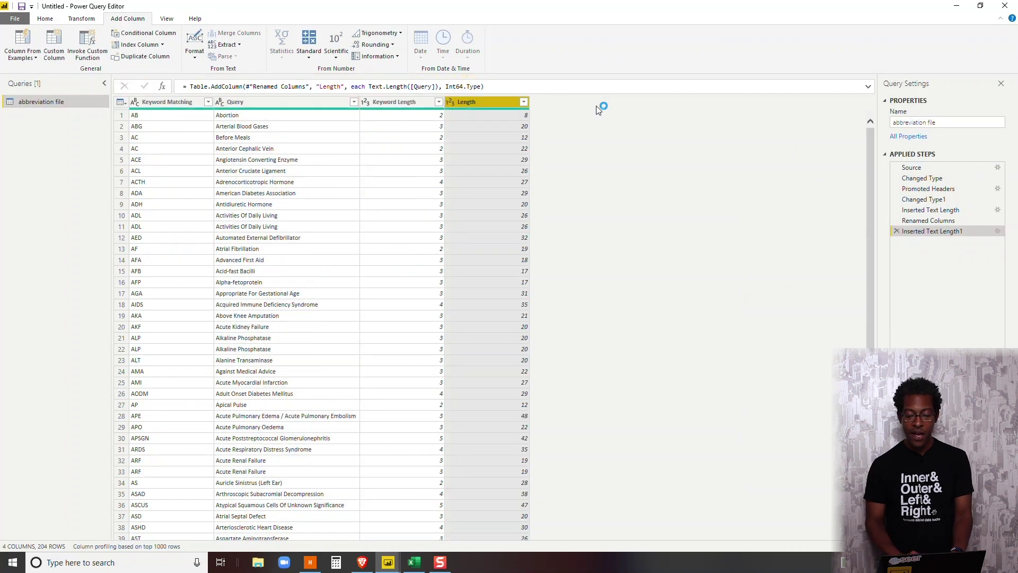
Rename the Length column to Query Length
{"action": "right_click", "coordinate": [470, 104]}
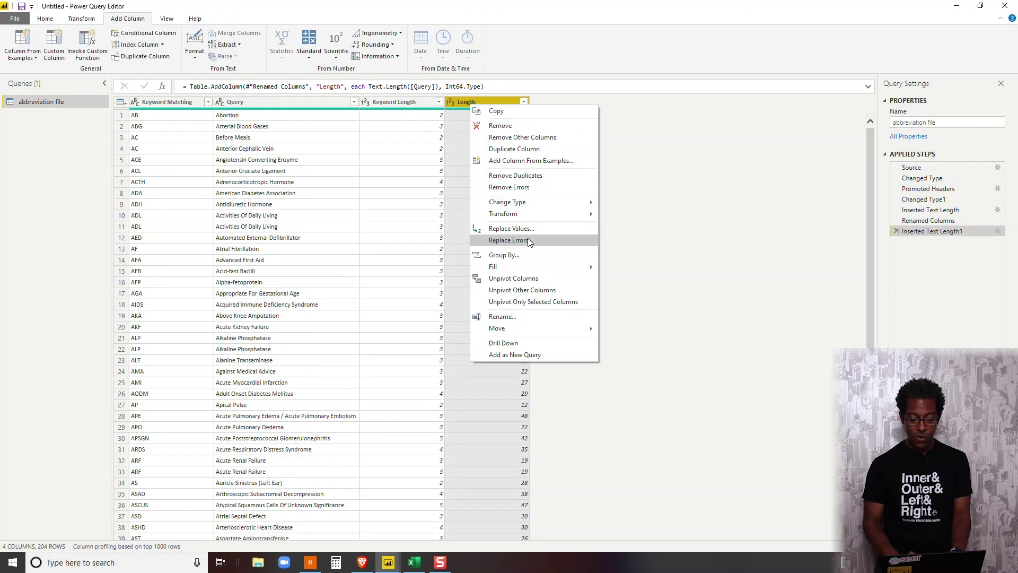
{"action": "left_click", "coordinate": [504, 316]}
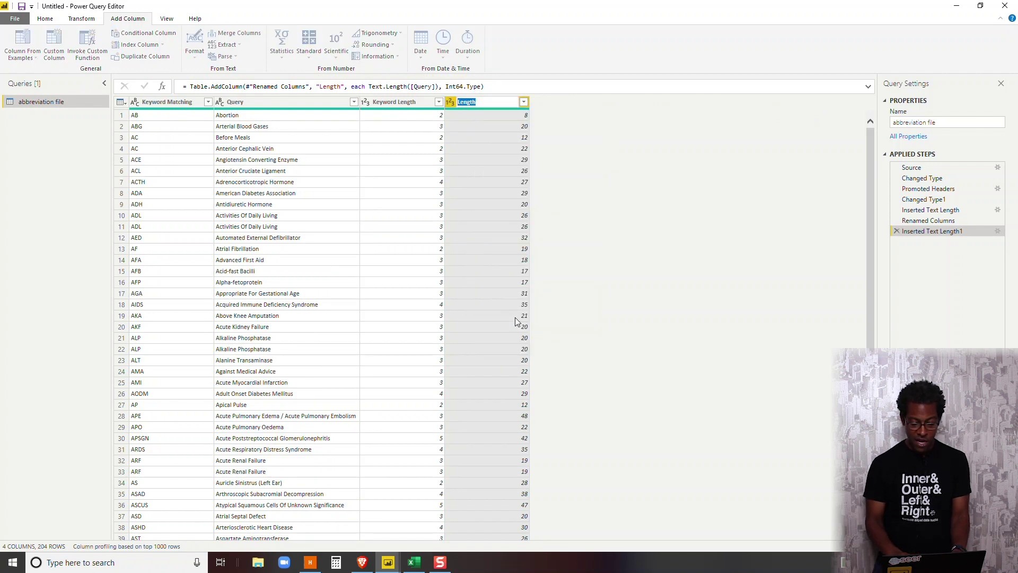
{"action": "type", "text": "Query Len"}
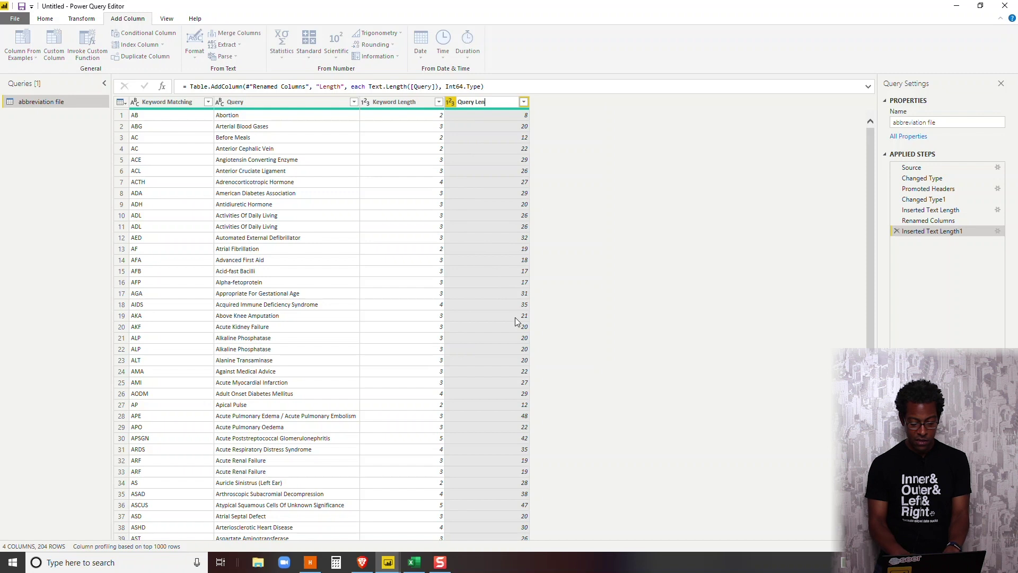
{"action": "type", "text": "gth"}
{"action": "key", "text": "Return"}
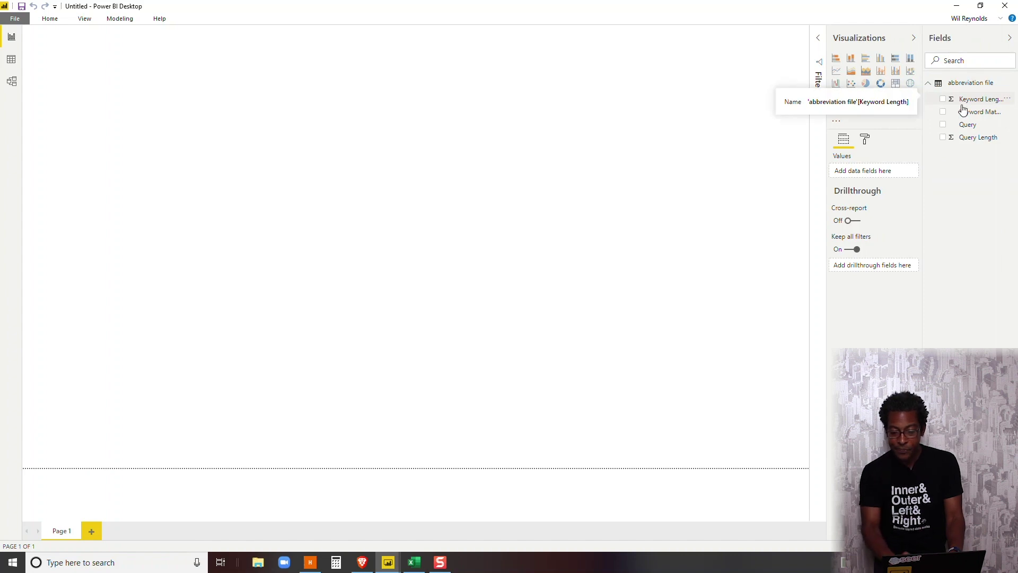
Build an enlarged table showing Keyword Matching and Query
{"action": "left_click", "coordinate": [942, 112]}
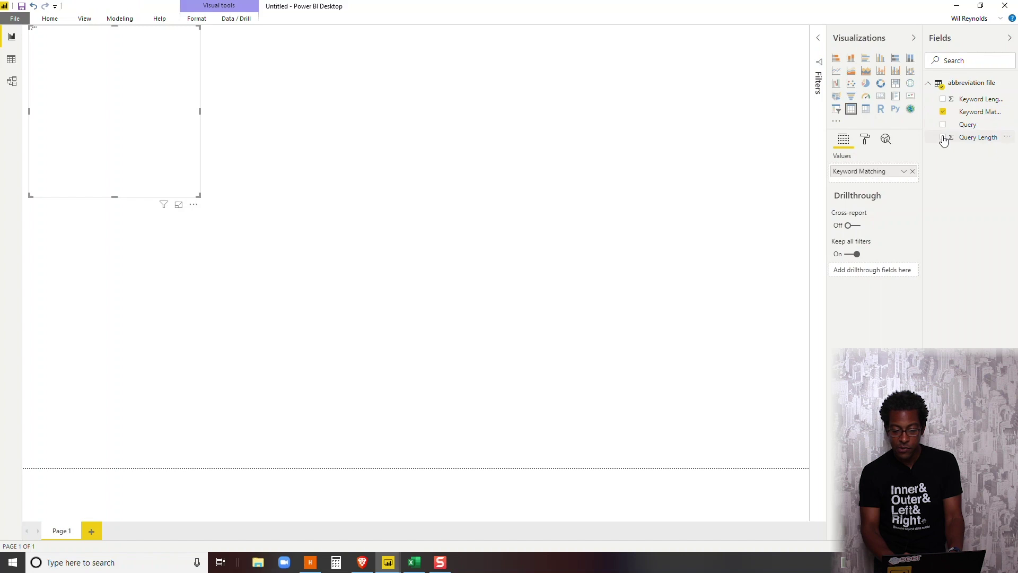
{"action": "left_click", "coordinate": [943, 125]}
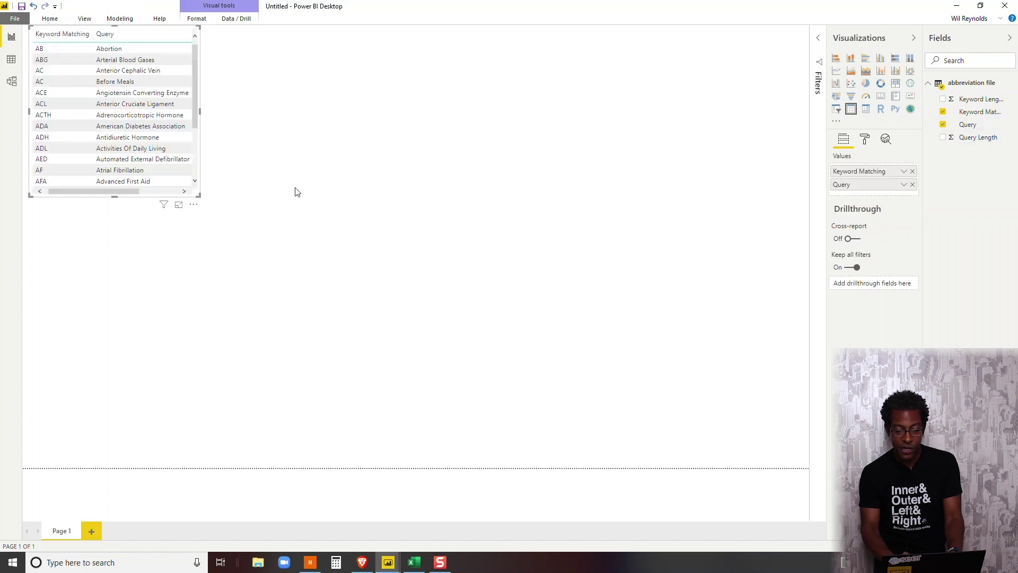
{"action": "left_click_drag", "start_coordinate": [200, 195], "coordinate": [297, 240]}
{"action": "left_click_drag", "start_coordinate": [386, 288], "coordinate": [462, 345]}
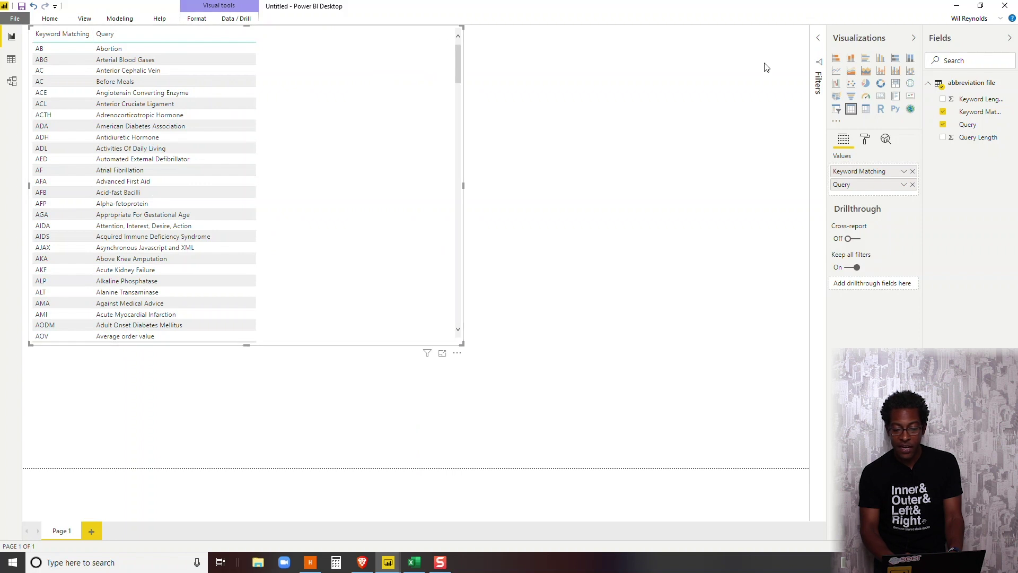
{"action": "left_click", "coordinate": [673, 65]}
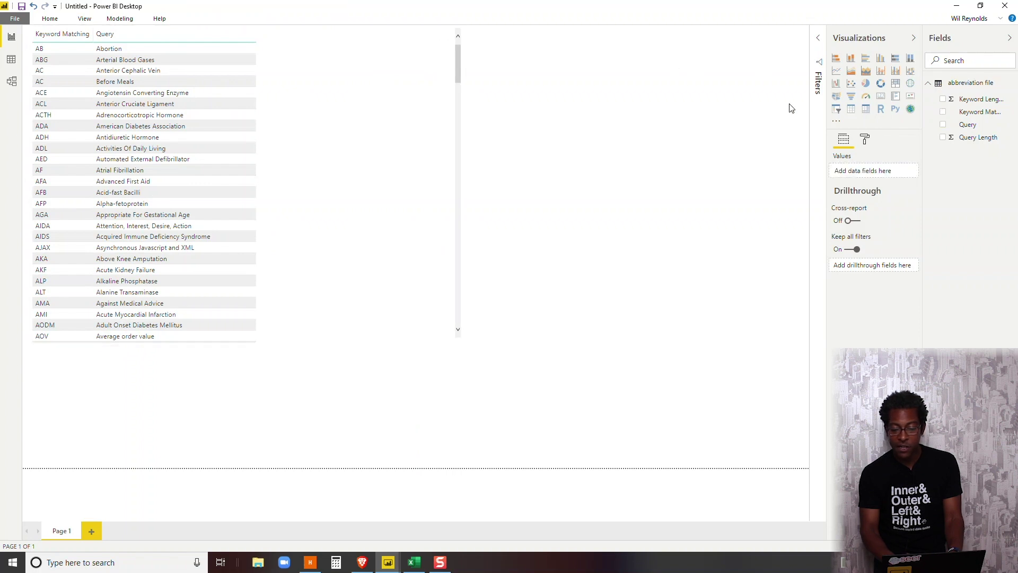
Add a Keyword Length slicer and a duplicate slicer switched to Query Length
{"action": "left_click", "coordinate": [836, 109]}
{"action": "left_click_drag", "start_coordinate": [965, 103], "coordinate": [345, 412]}
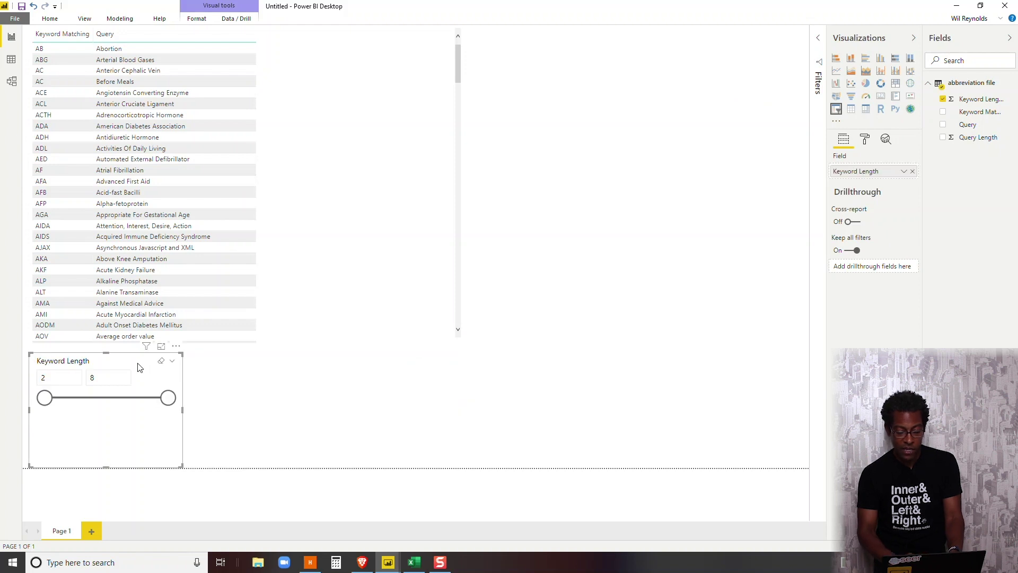
{"action": "key", "text": "ctrl+c"}
{"action": "key", "text": "ctrl+v"}
{"action": "left_click_drag", "start_coordinate": [161, 368], "coordinate": [327, 390]}
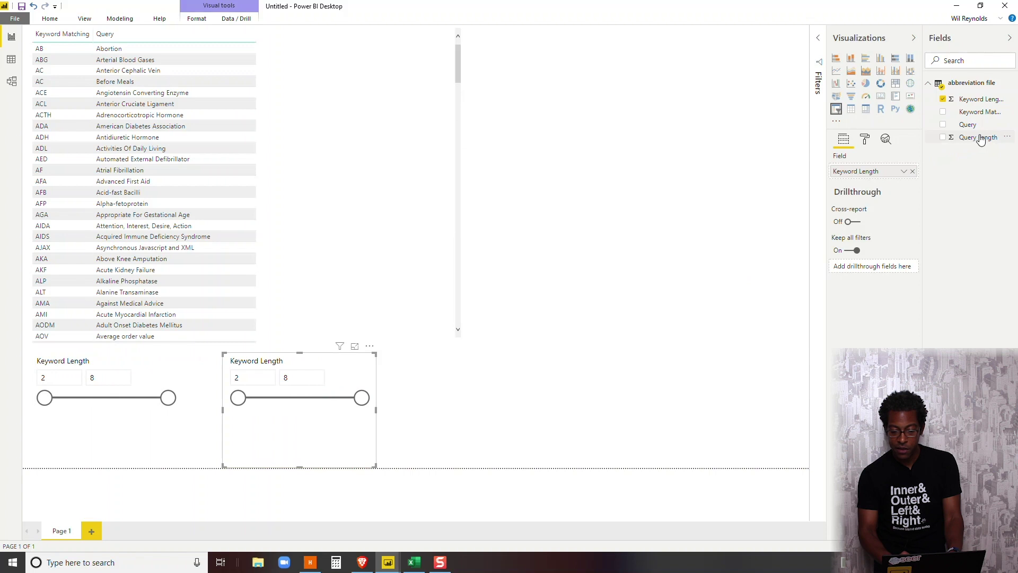
{"action": "left_click_drag", "start_coordinate": [980, 139], "coordinate": [870, 171]}
{"action": "left_click", "coordinate": [699, 368]}
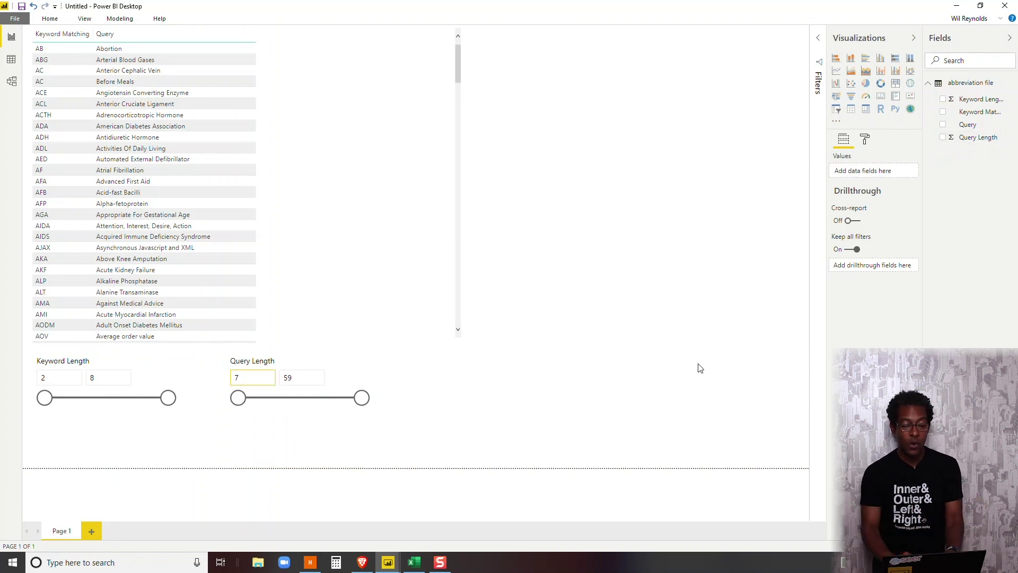
Delete both the Query Length and Keyword Length slicers
{"action": "left_click", "coordinate": [267, 362]}
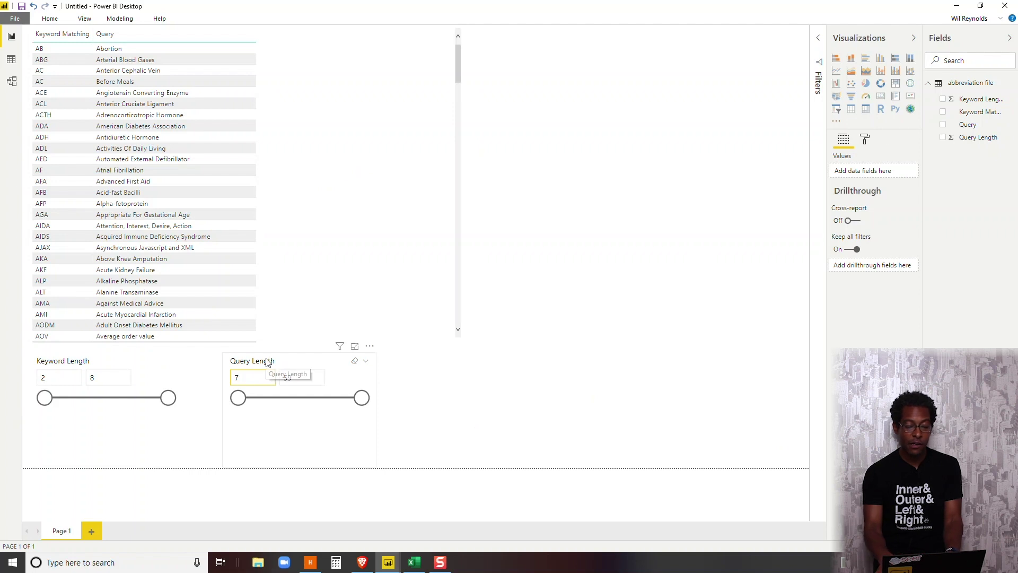
{"action": "key", "text": "Delete"}
{"action": "left_click", "coordinate": [130, 372]}
{"action": "left_click", "coordinate": [132, 365]}
{"action": "key", "text": "Delete"}
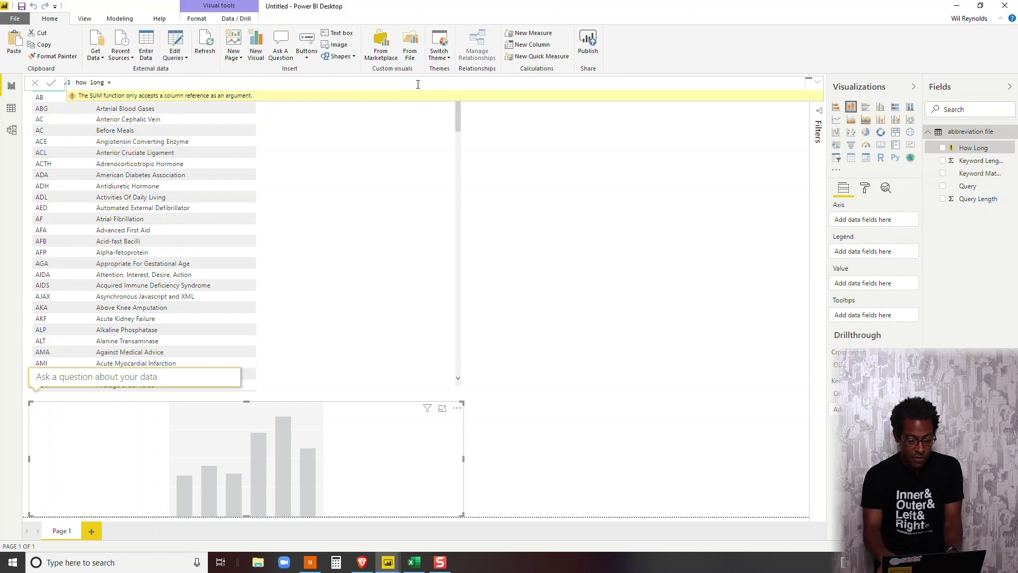
Define the how long measure as SUM of Keyword Length minus sum of Query Length
{"action": "type", "text": "sum"}
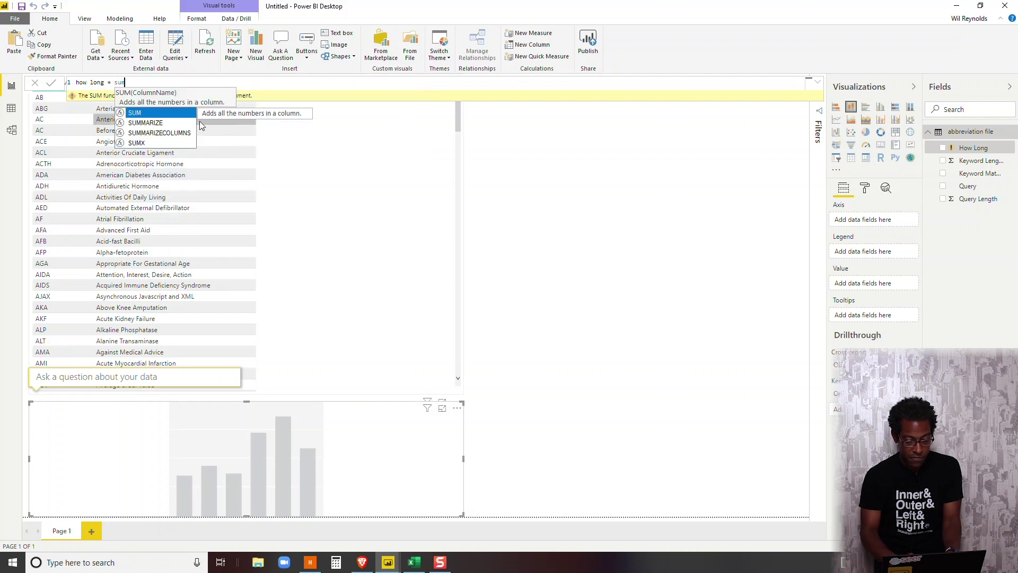
{"action": "left_click", "coordinate": [177, 117]}
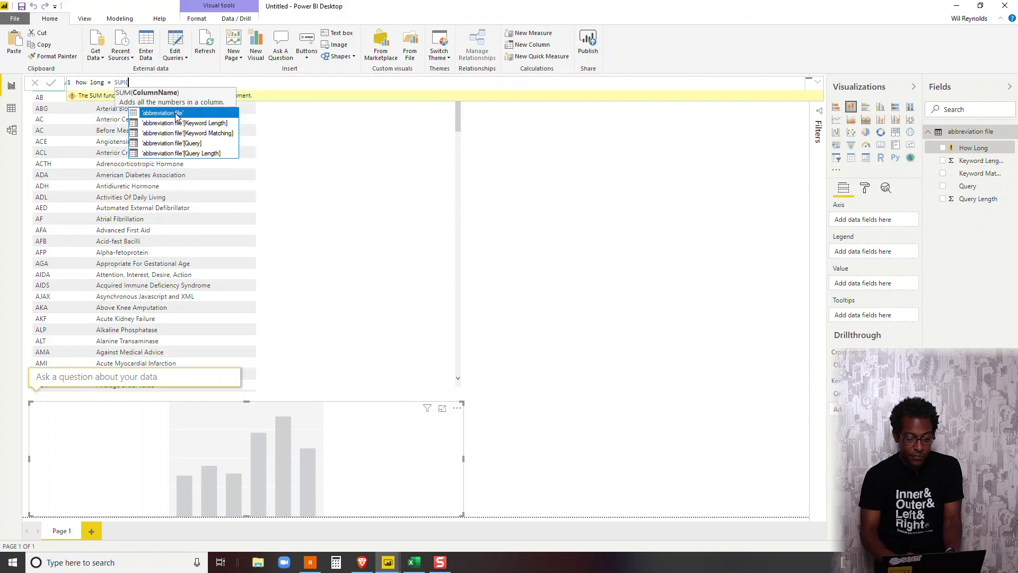
{"action": "left_click", "coordinate": [206, 125]}
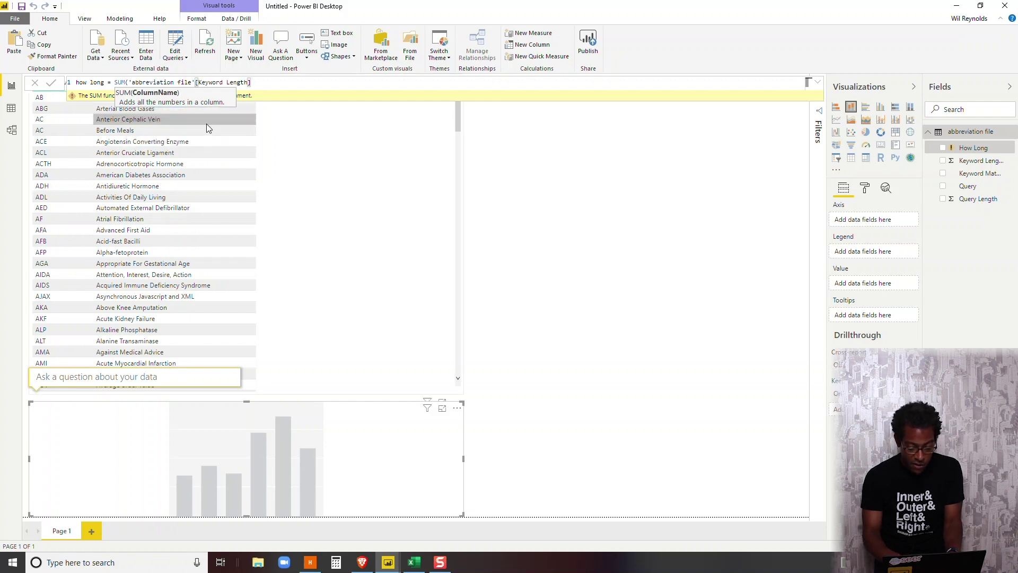
{"action": "type", "text": ")-"}
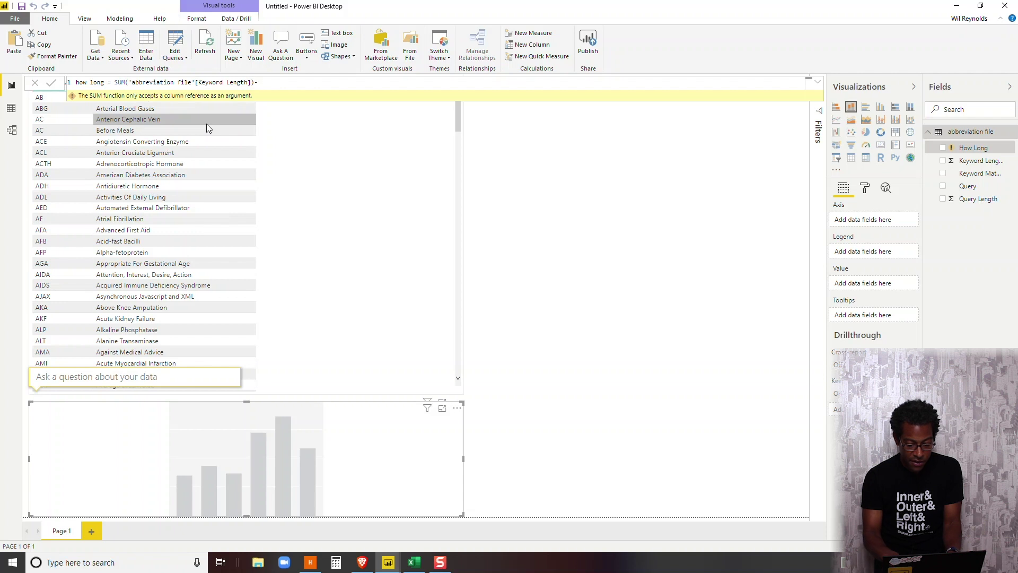
{"action": "type", "text": "sum("}
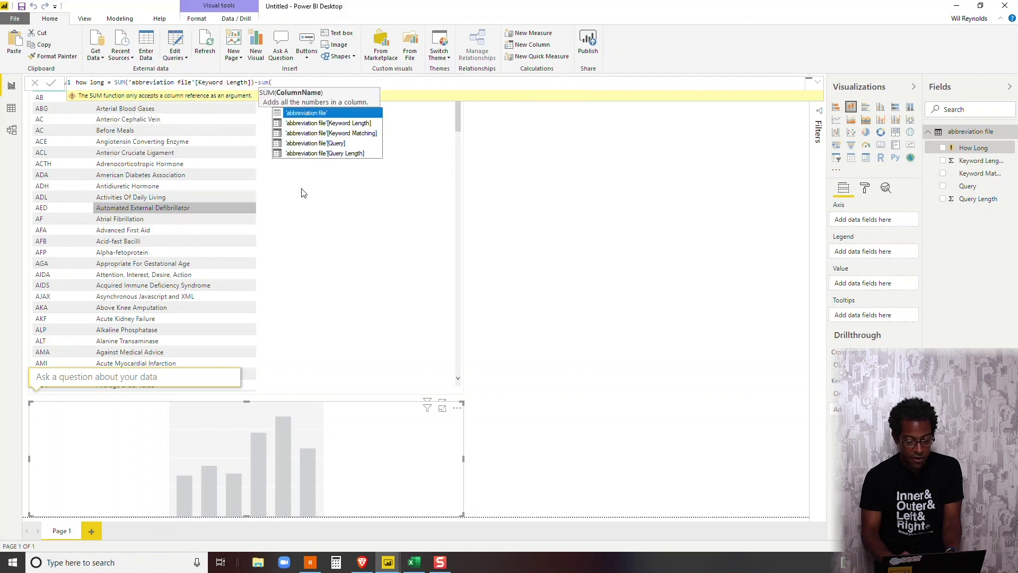
{"action": "left_click", "coordinate": [342, 153]}
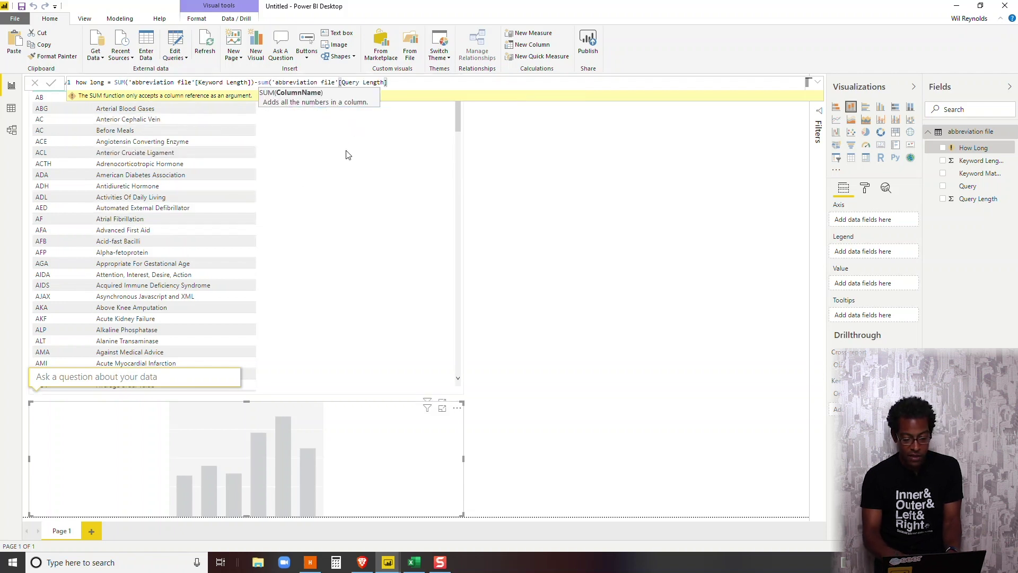
{"action": "type", "text": ")"}
{"action": "key", "text": "Return"}
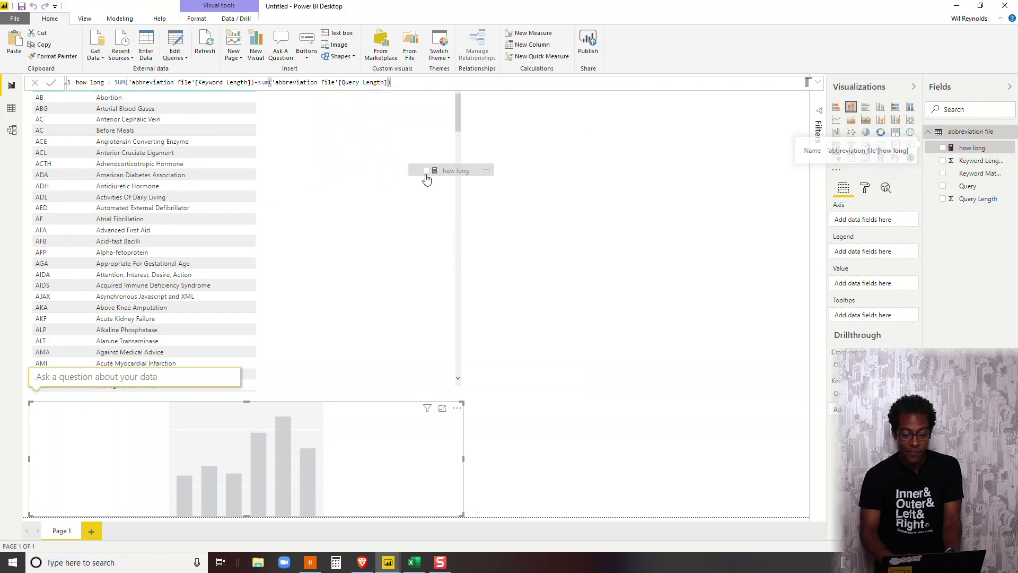
Add how long to the table and sort it so -56 comes first
{"action": "left_click_drag", "start_coordinate": [426, 180], "coordinate": [413, 176]}
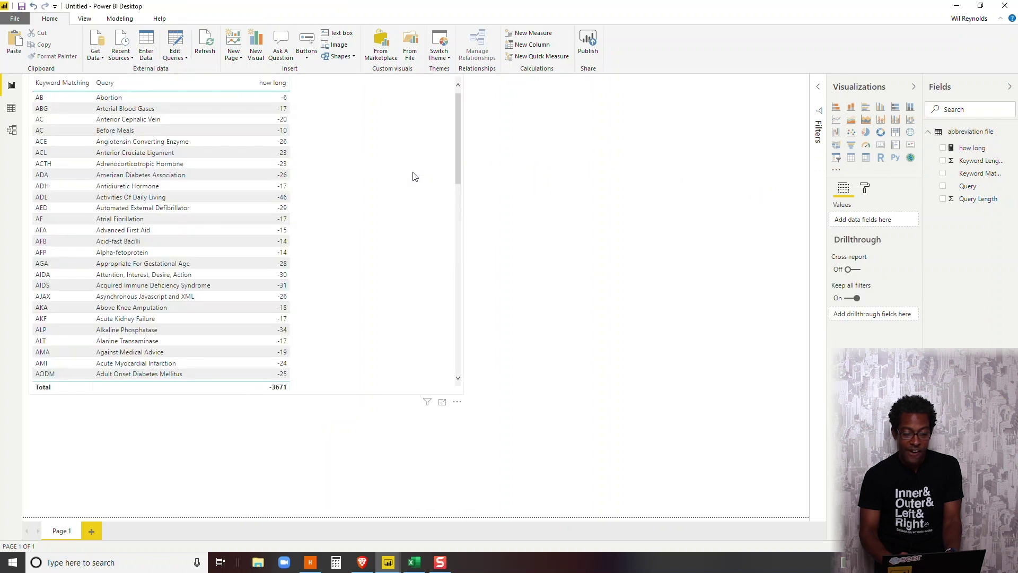
{"action": "left_click", "coordinate": [275, 85]}
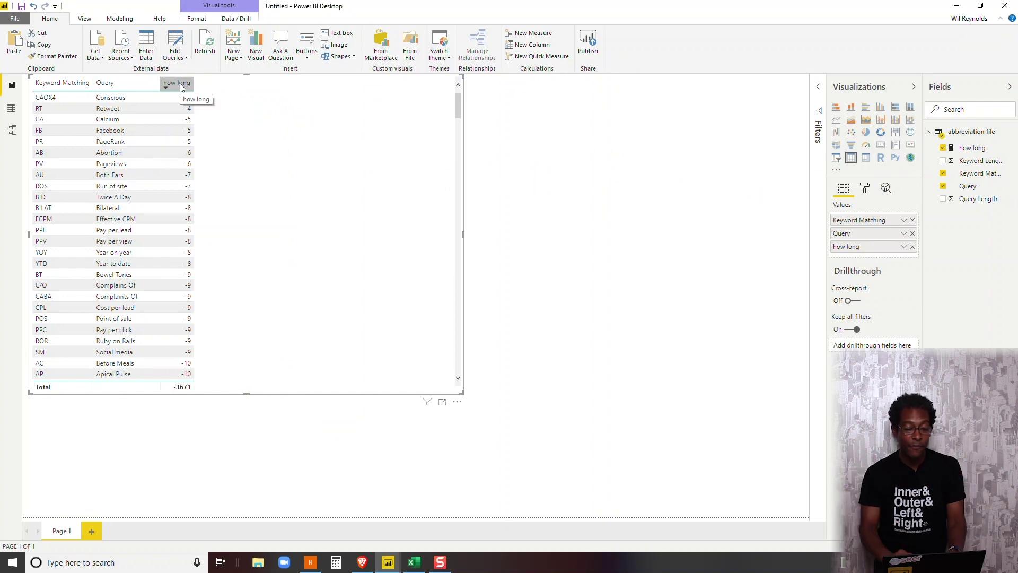
{"action": "left_click", "coordinate": [180, 84]}
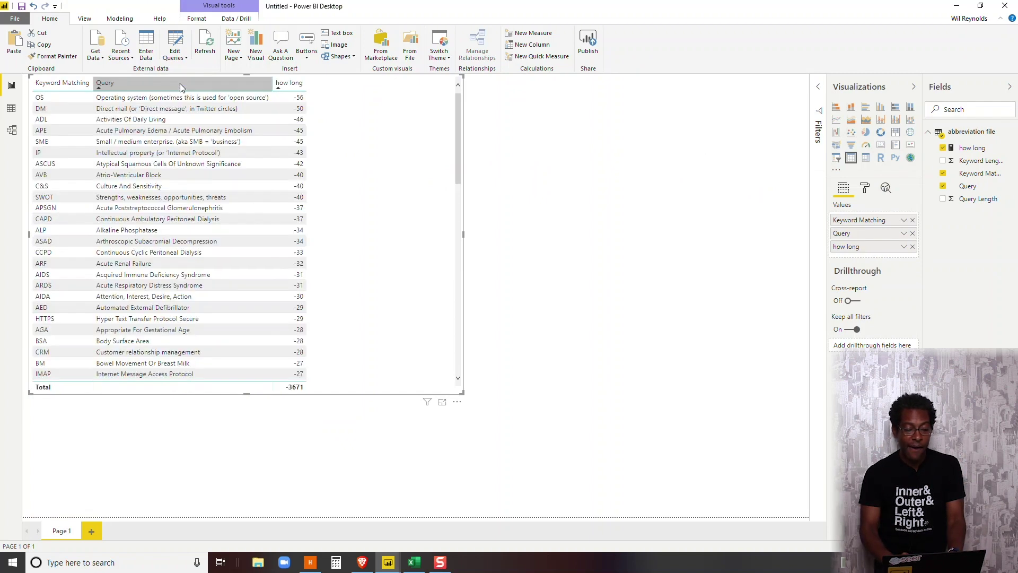